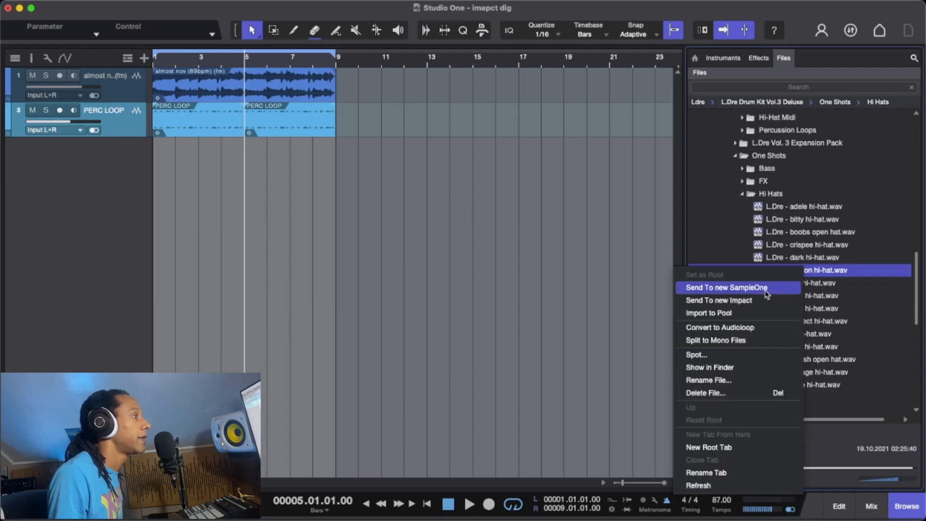
Step: Send the demon hi-hat sample to a new SampleOne, trimming its start to 591 so it triggers right at the hit
{"action": "left_click", "coordinate": [726, 287]}
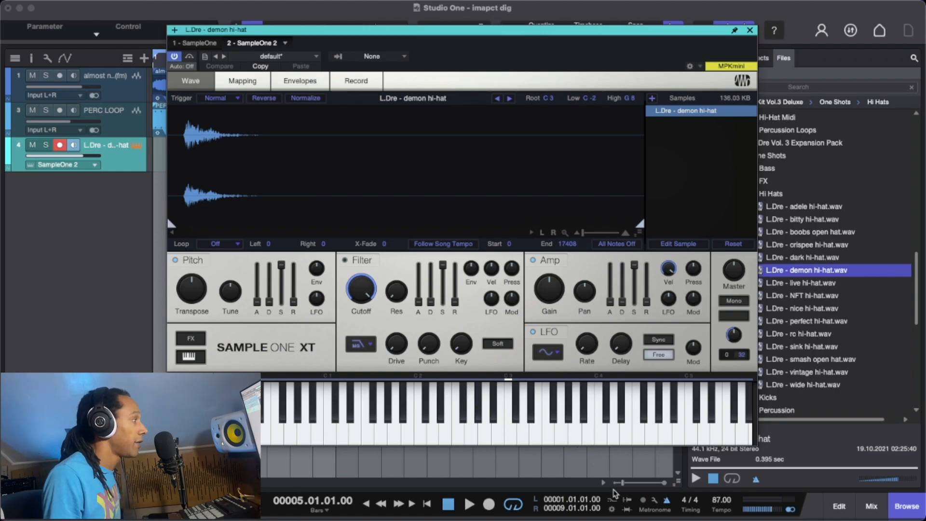
{"action": "left_click", "coordinate": [508, 437]}
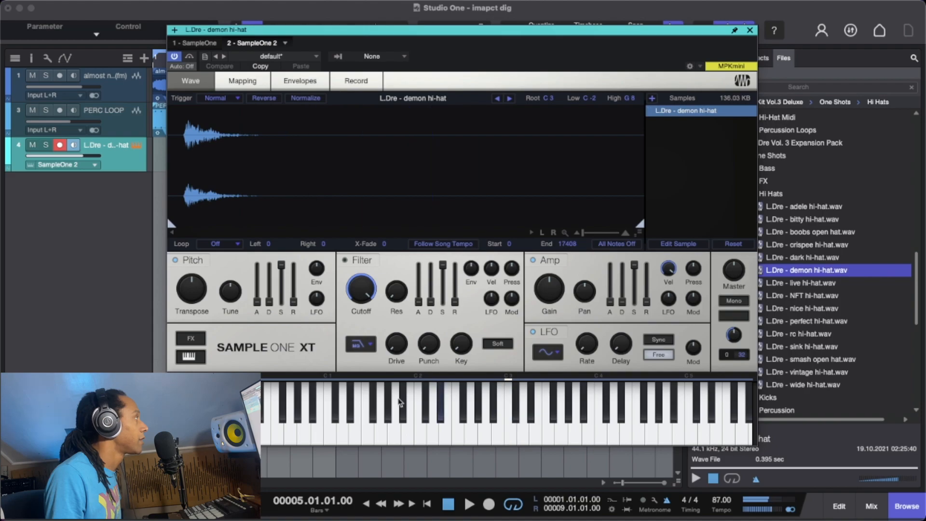
{"action": "left_click_drag", "start_coordinate": [171, 224], "coordinate": [186, 225]}
{"action": "left_click", "coordinate": [508, 439]}
{"action": "left_click", "coordinate": [508, 440]}
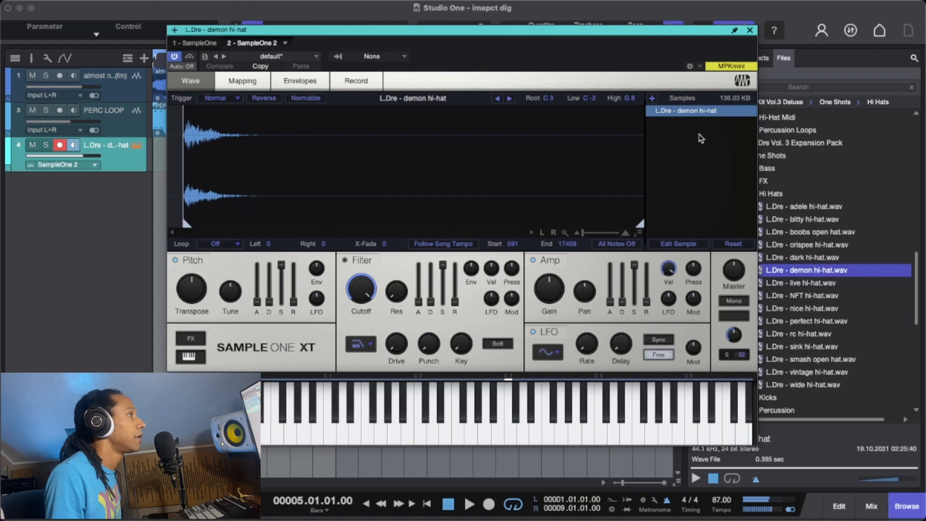
{"action": "left_click", "coordinate": [749, 30]}
Step: Create an instrument part on the hi-hat track from bar 1 to bar 5 and open it for note editing
{"action": "double_click", "coordinate": [175, 168]}
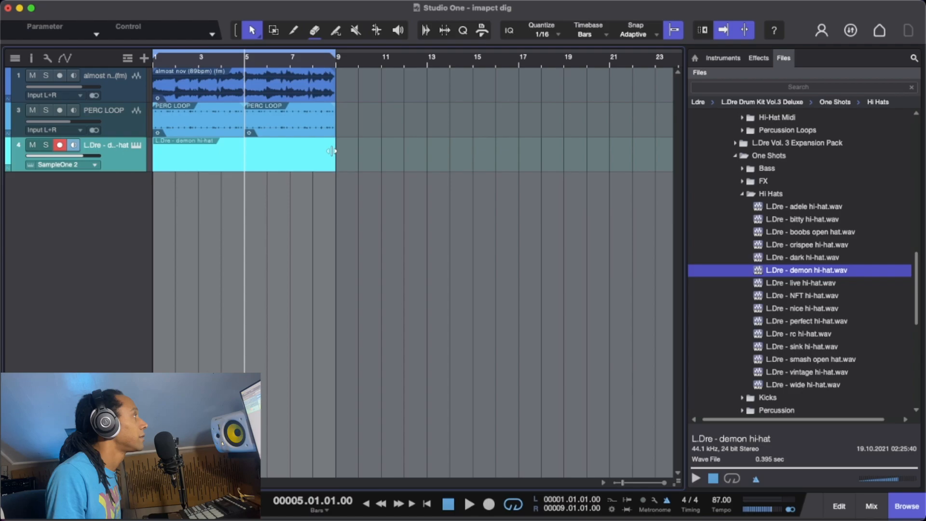
{"action": "left_click_drag", "start_coordinate": [332, 151], "coordinate": [245, 152]}
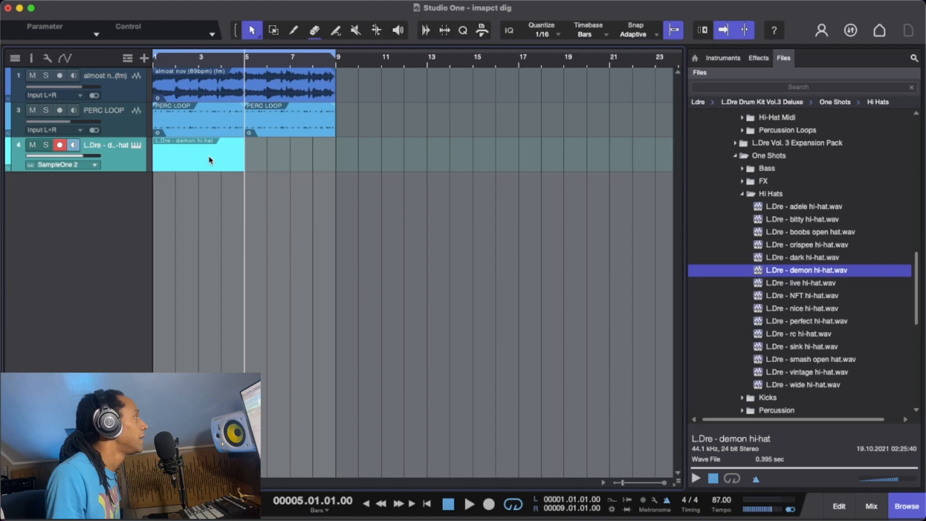
{"action": "double_click", "coordinate": [209, 159]}
{"action": "double_click", "coordinate": [195, 320]}
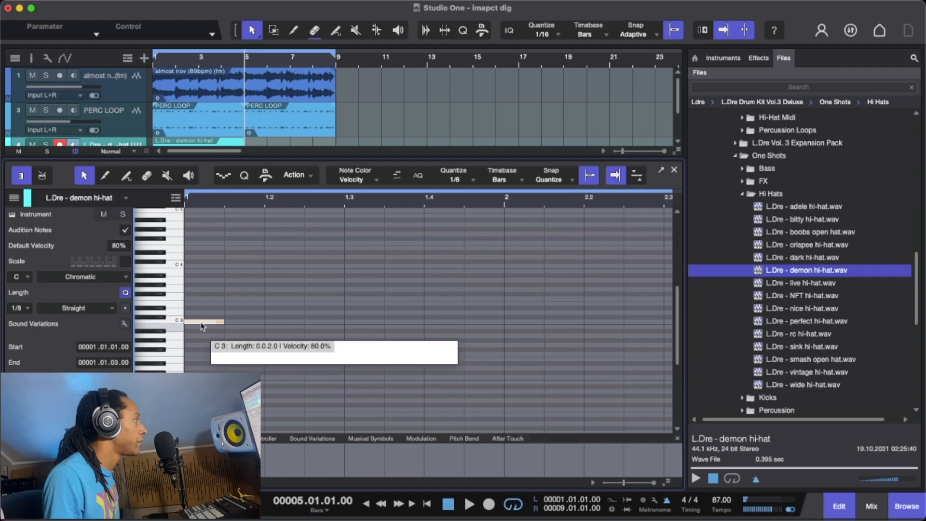
{"action": "key", "text": "d"}
{"action": "key", "text": "d"}
{"action": "key", "text": "d"}
{"action": "key", "text": "d"}
{"action": "key", "text": "d"}
{"action": "key", "text": "d"}
{"action": "key", "text": "d"}
{"action": "key", "text": "d"}
{"action": "left_click_drag", "start_coordinate": [611, 380], "coordinate": [203, 280]}
{"action": "key", "text": "Delete"}
{"action": "scroll", "coordinate": [229, 317], "scroll_direction": "right", "scroll_amount": 3}
{"action": "scroll", "coordinate": [271, 297], "scroll_direction": "left", "scroll_amount": 2}
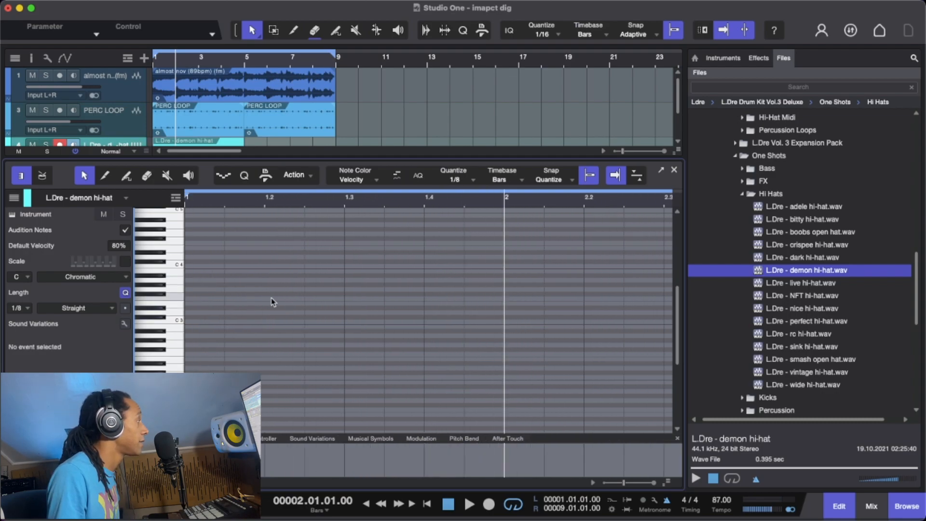
Step: Fill the hi-hat part up to bar 5 with repeated C3 eighth notes of varying velocity, and hide the browser
{"action": "double_click", "coordinate": [199, 324]}
{"action": "key", "text": "d"}
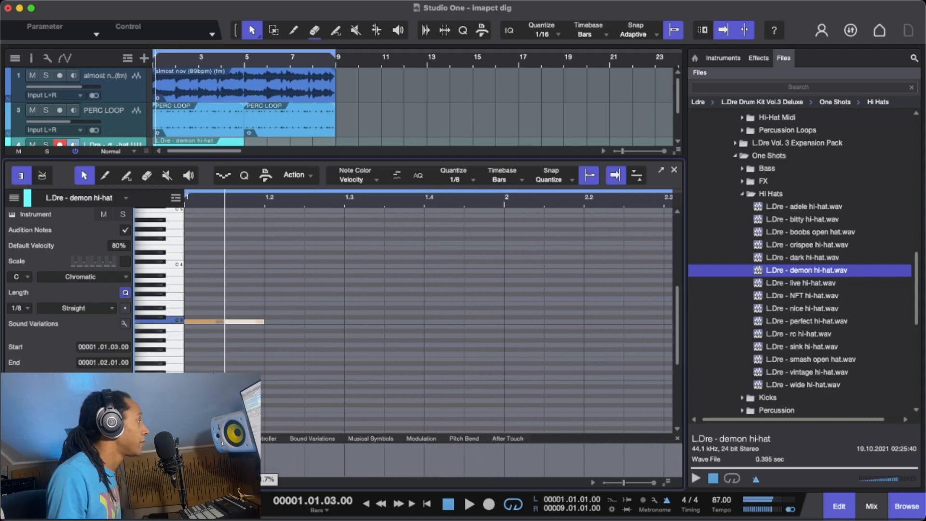
{"action": "key", "text": "d"}
{"action": "key", "text": "d"}
{"action": "left_click_drag", "start_coordinate": [305, 471], "coordinate": [465, 474]}
{"action": "key", "text": "d"}
{"action": "key", "text": "d"}
{"action": "key", "text": "d"}
{"action": "key", "text": "d"}
{"action": "left_click", "coordinate": [904, 511]}
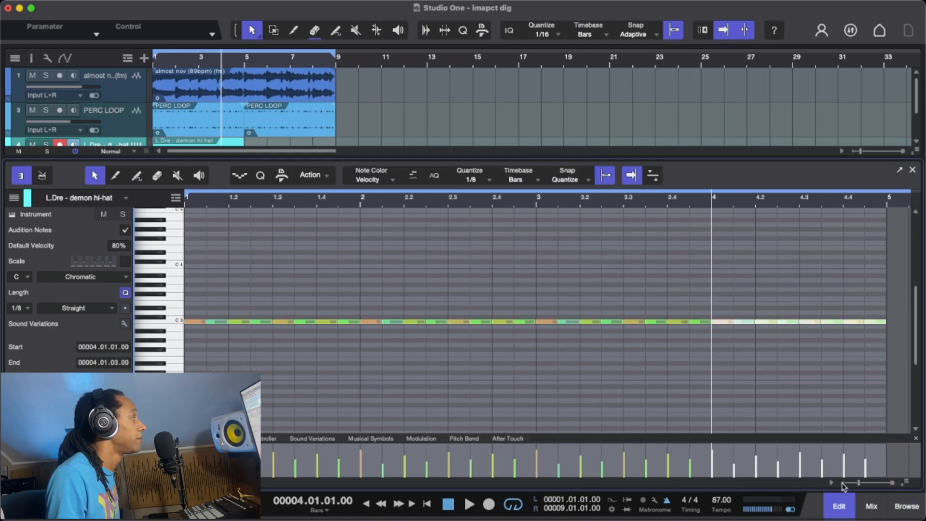
Step: Play the beat from the start and set the master gain of the hi-hat's SampleOne to -1.5 dB
{"action": "left_click", "coordinate": [428, 503]}
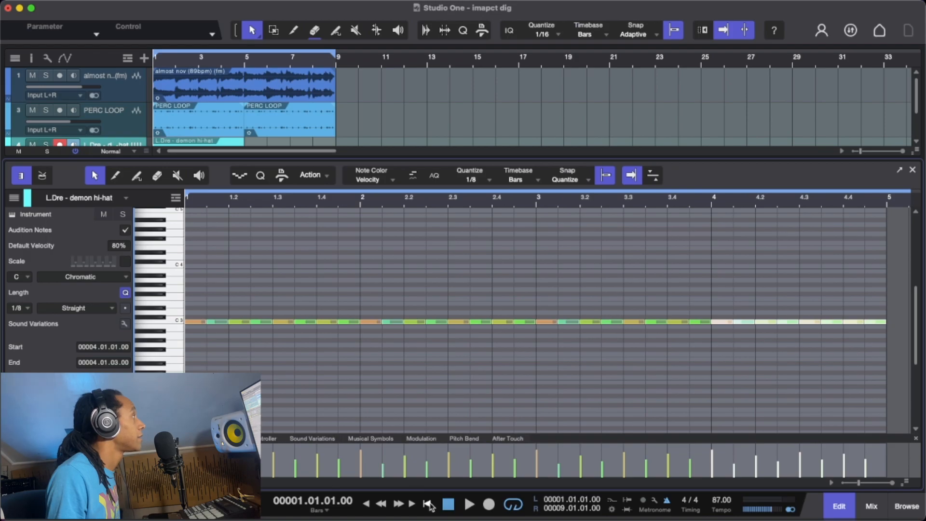
{"action": "key", "text": "space"}
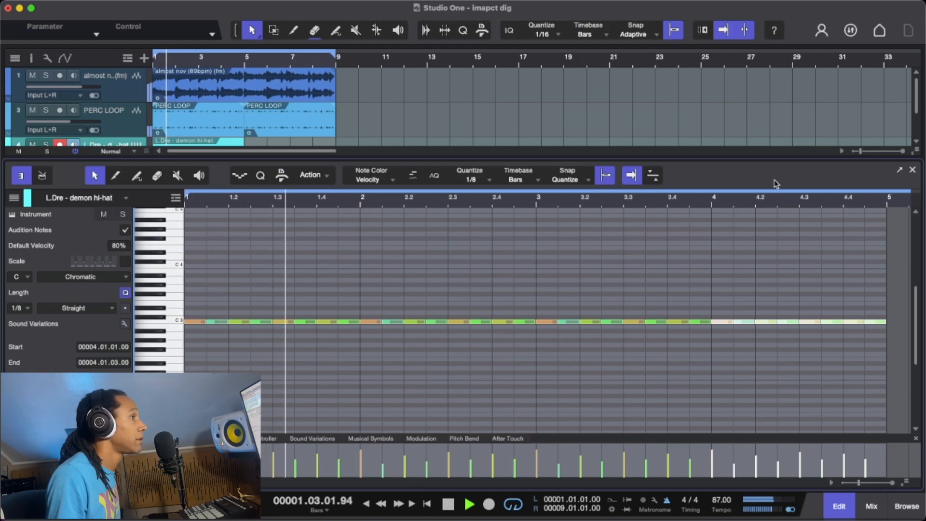
{"action": "left_click", "coordinate": [913, 171]}
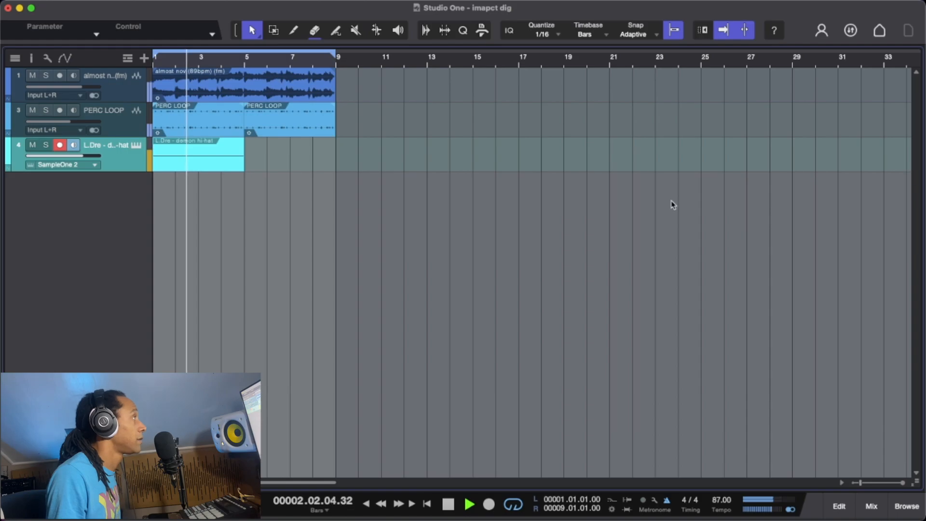
{"action": "left_click", "coordinate": [137, 145]}
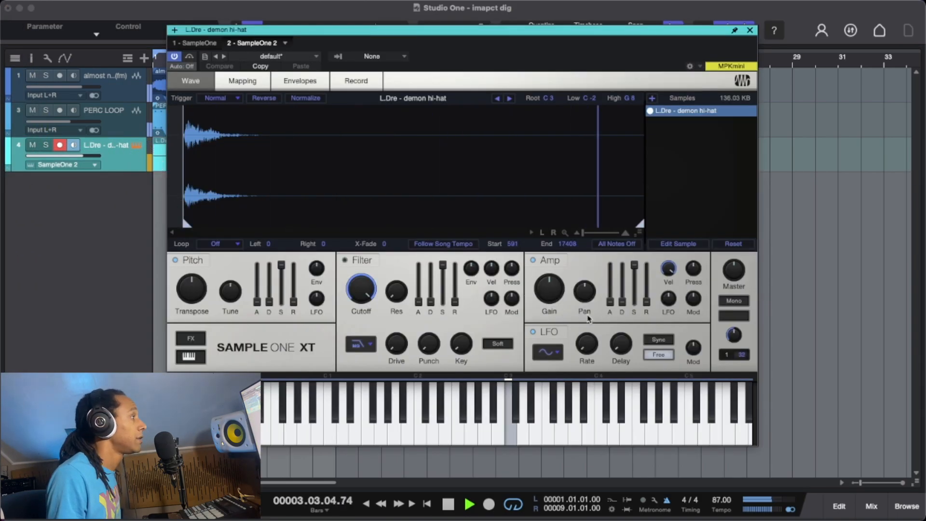
{"action": "key", "text": "space"}
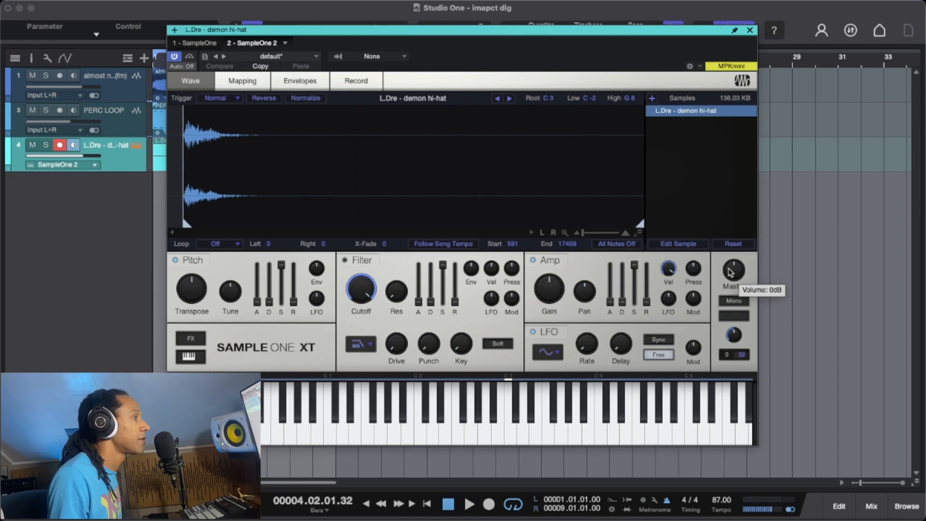
{"action": "left_click_drag", "start_coordinate": [730, 272], "coordinate": [732, 274]}
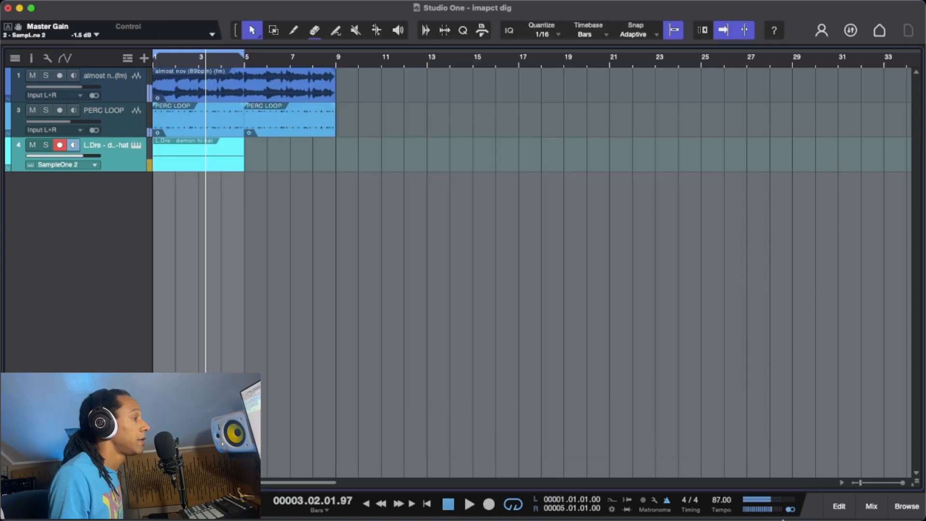
Step: Audition snares from the Snares:Claps folder and send L.Dre - Almost Perfect Snare 2 to a new SampleOne
{"action": "left_click", "coordinate": [906, 506]}
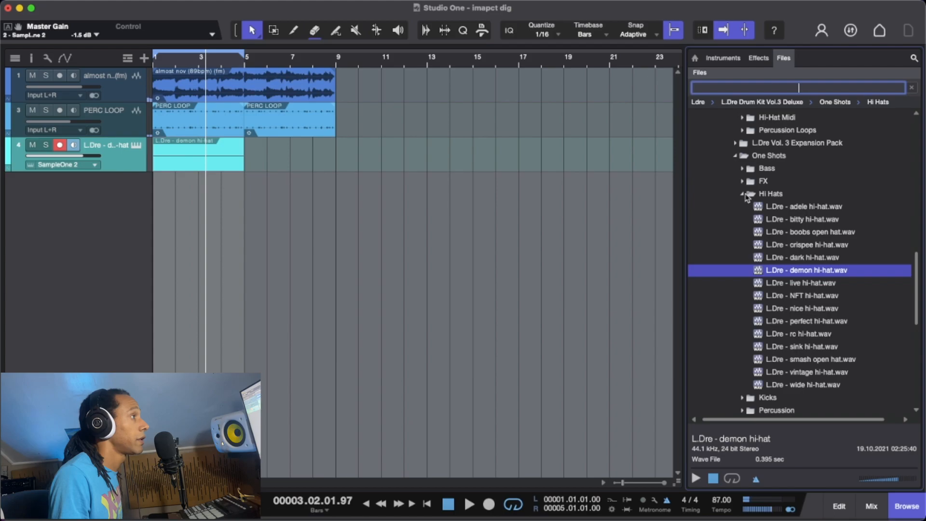
{"action": "left_click", "coordinate": [742, 193]}
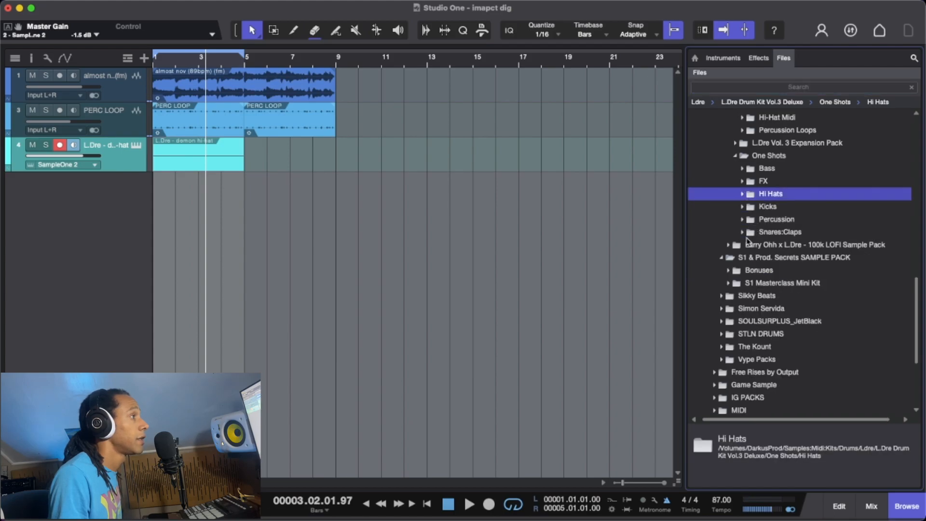
{"action": "left_click", "coordinate": [742, 232]}
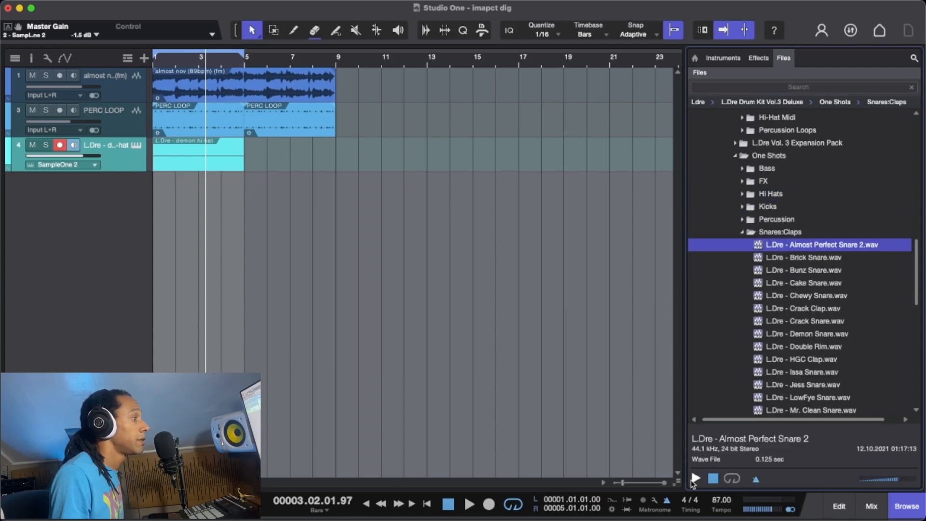
{"action": "left_click", "coordinate": [693, 480]}
{"action": "key", "text": "Down"}
{"action": "key", "text": "Down"}
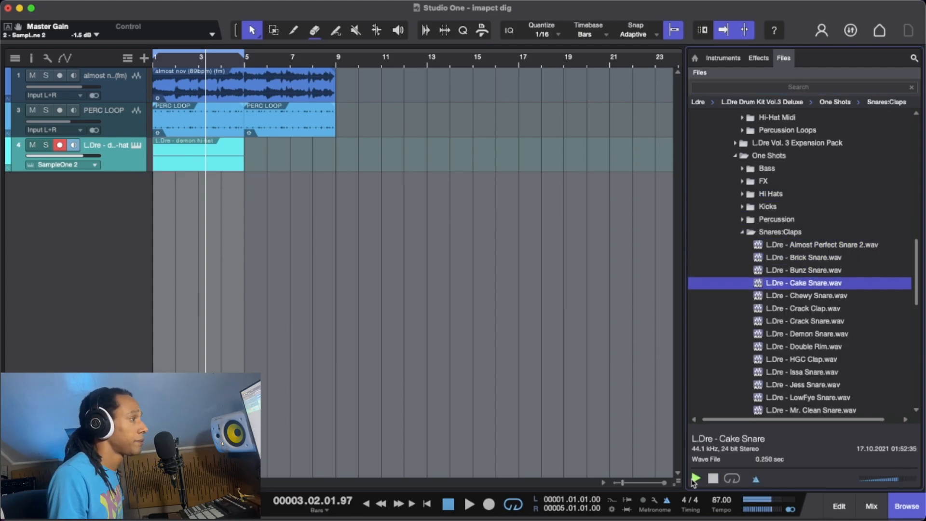
{"action": "key", "text": "Up"}
{"action": "key", "text": "Up"}
{"action": "right_click", "coordinate": [798, 246]}
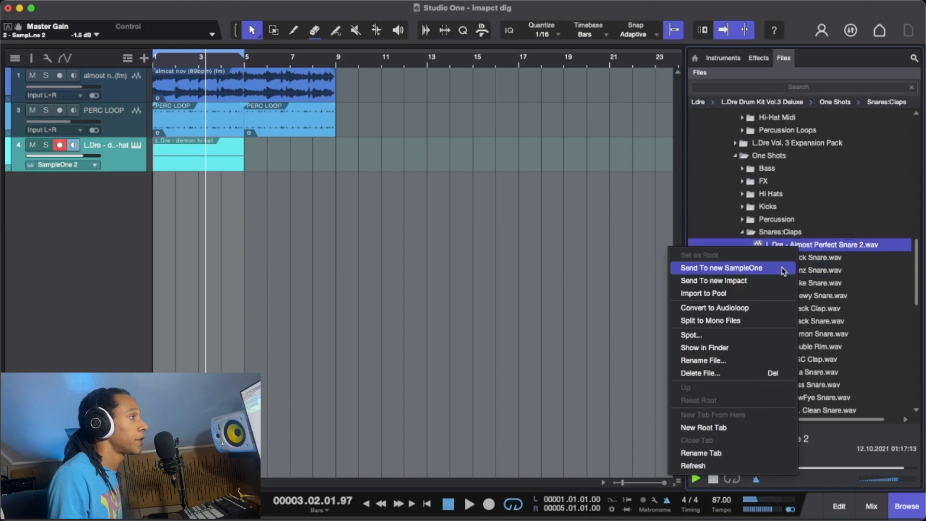
{"action": "left_click", "coordinate": [736, 269]}
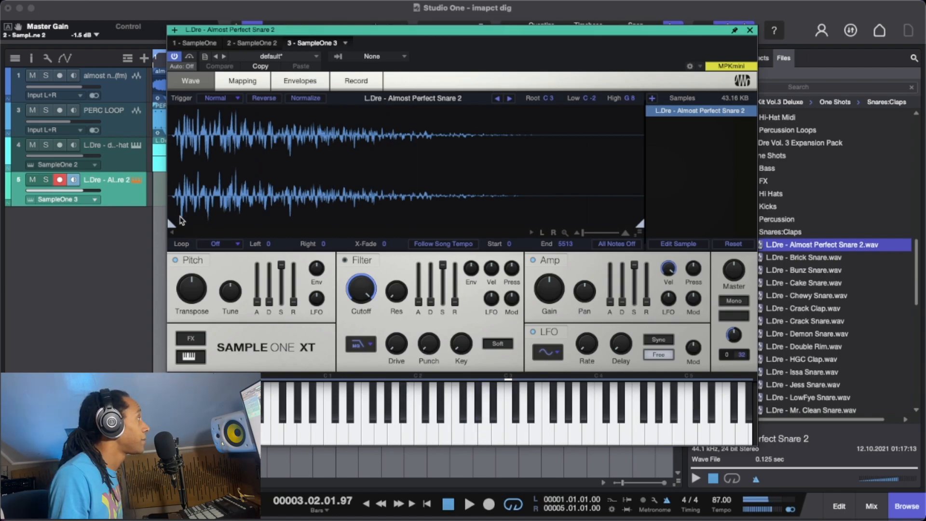
Step: Trim the snare sample's start to about 84 in SampleOne, audition it on C3, and close the instrument window
{"action": "left_click_drag", "start_coordinate": [170, 224], "coordinate": [176, 227]}
{"action": "left_click", "coordinate": [511, 429]}
{"action": "left_click", "coordinate": [511, 429]}
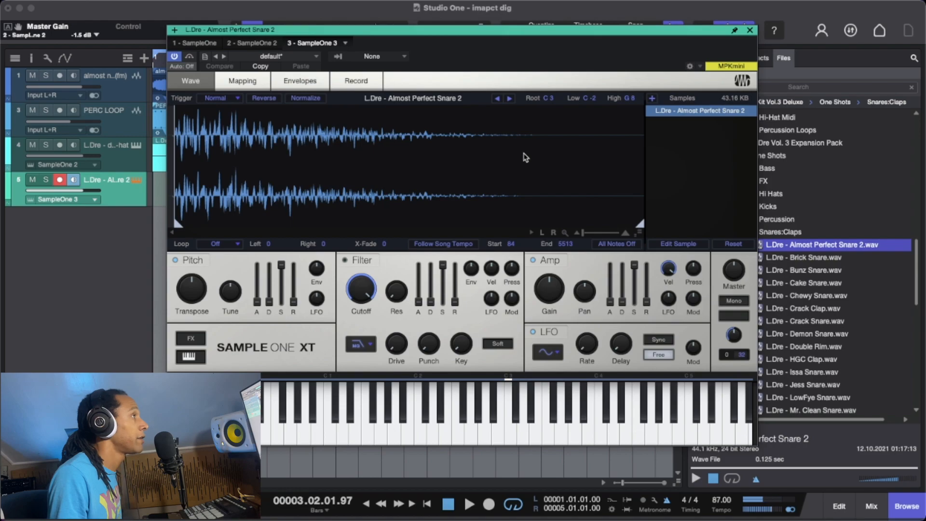
{"action": "left_click", "coordinate": [749, 32]}
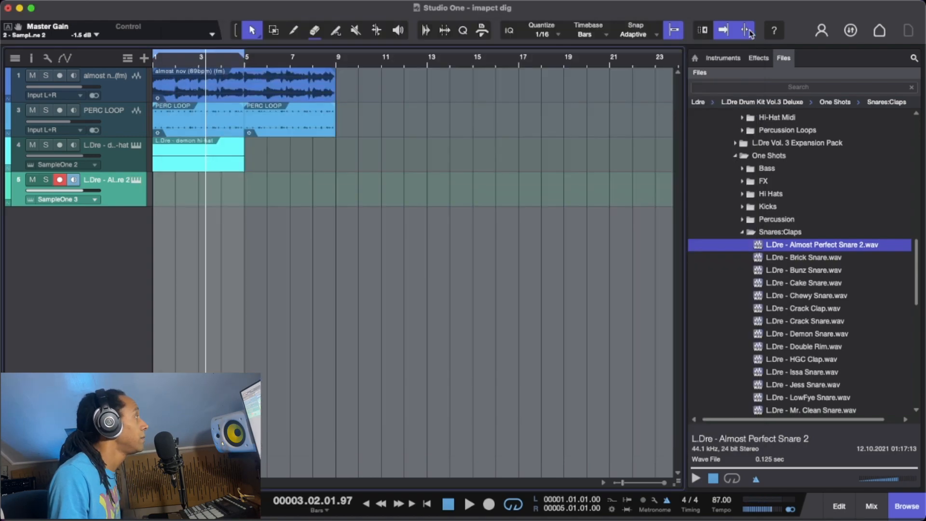
Step: Create a four-bar snare part from bar 1 and place C3 eighth notes on beats 2 and 4 of every bar
{"action": "double_click", "coordinate": [179, 191]}
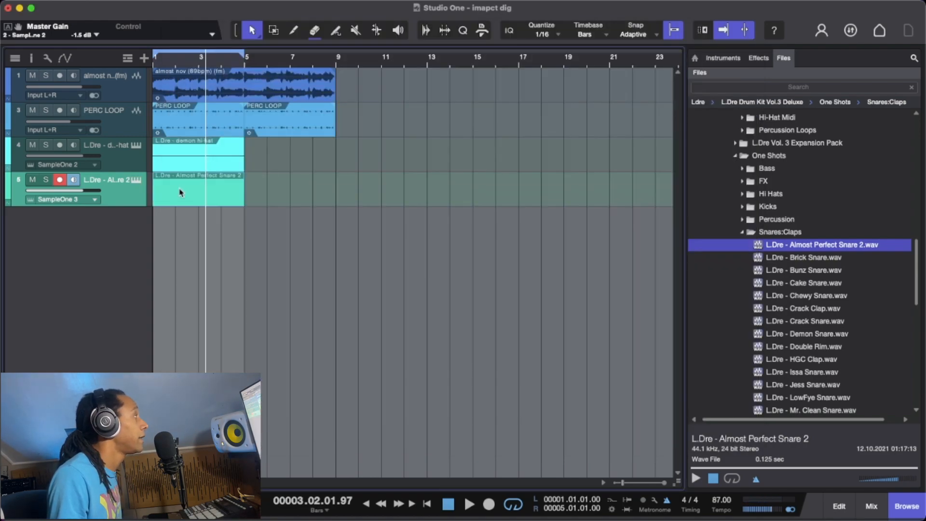
{"action": "double_click", "coordinate": [179, 191]}
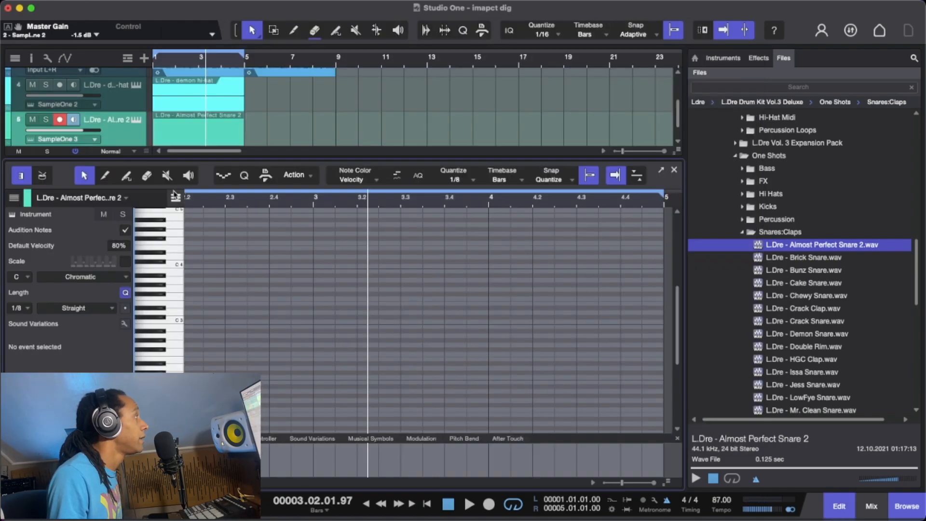
{"action": "double_click", "coordinate": [234, 323]}
{"action": "left_click", "coordinate": [327, 324]}
{"action": "double_click", "coordinate": [327, 324]}
{"action": "left_click_drag", "start_coordinate": [361, 342], "coordinate": [178, 293]}
{"action": "key", "text": "d"}
{"action": "key", "text": "d"}
{"action": "key", "text": "d"}
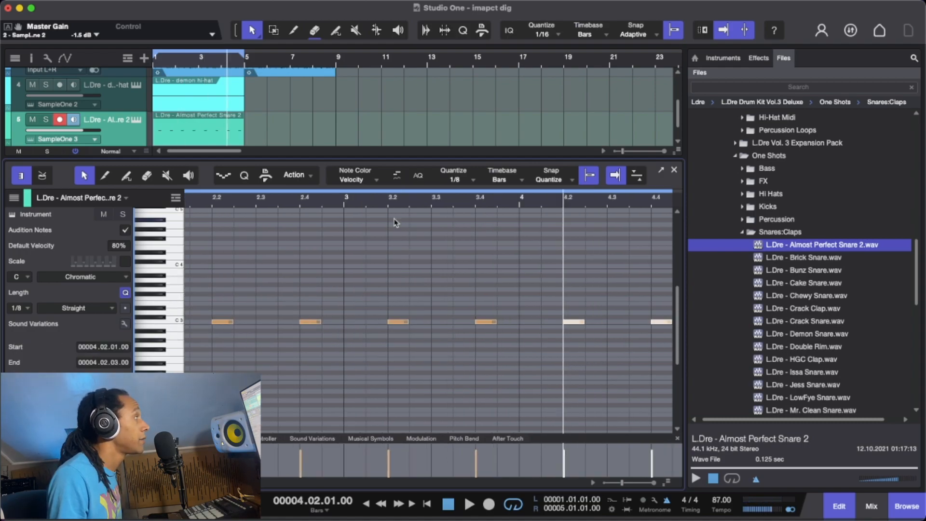
Step: Open the snare track's SampleOne and move its window clear of the Snares:Claps samples in the browser
{"action": "left_click", "coordinate": [137, 121]}
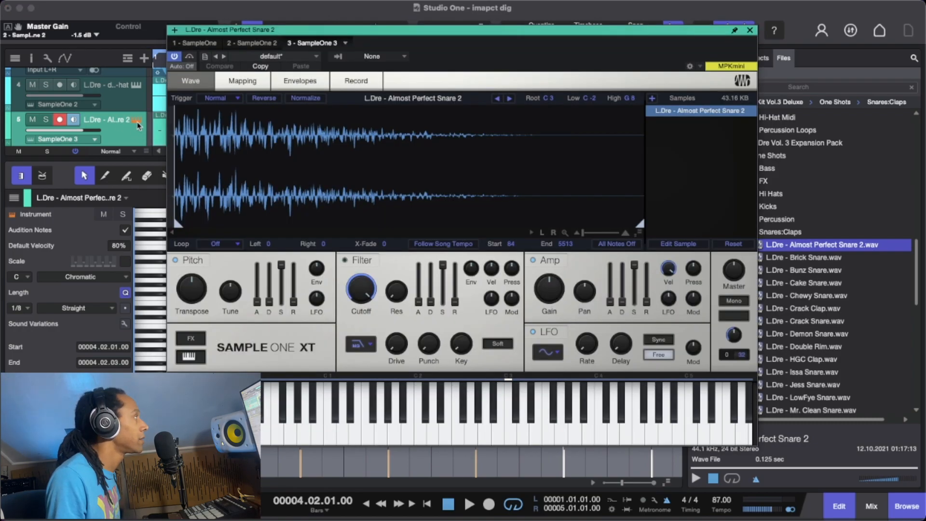
{"action": "left_click_drag", "start_coordinate": [581, 37], "coordinate": [484, 34]}
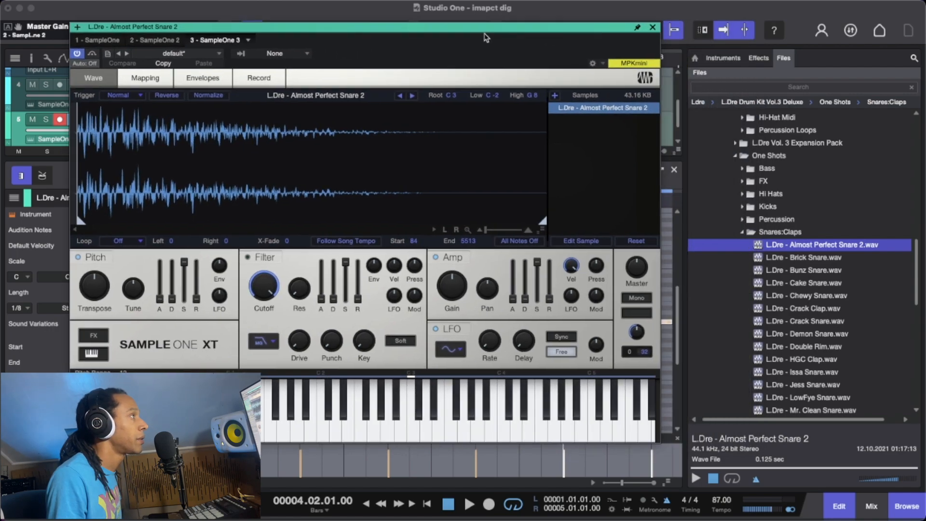
{"action": "left_click", "coordinate": [743, 233]}
{"action": "scroll", "coordinate": [813, 337], "scroll_direction": "down", "scroll_amount": 6}
{"action": "scroll", "coordinate": [812, 358], "scroll_direction": "up", "scroll_amount": 3}
{"action": "scroll", "coordinate": [812, 358], "scroll_direction": "up", "scroll_amount": 5}
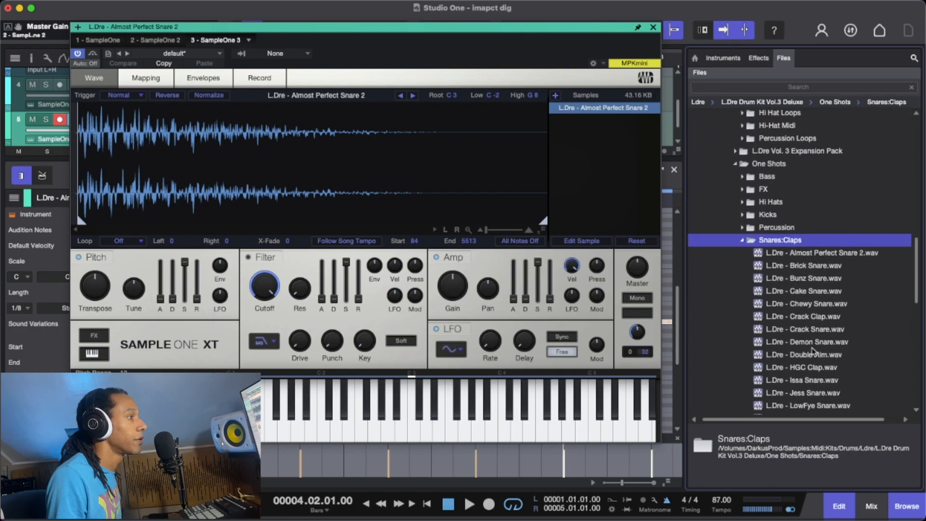
Step: Audition samples from L.Dre - Demon Snare onward, add L.Dre - Double Rim to the snare's SampleOne sample list, and play the beat
{"action": "left_click", "coordinate": [810, 343]}
{"action": "left_click", "coordinate": [696, 478]}
{"action": "key", "text": "Down"}
{"action": "key", "text": "Down"}
{"action": "key", "text": "Up"}
{"action": "left_click_drag", "start_coordinate": [798, 351], "coordinate": [622, 193]}
{"action": "key", "text": "space"}
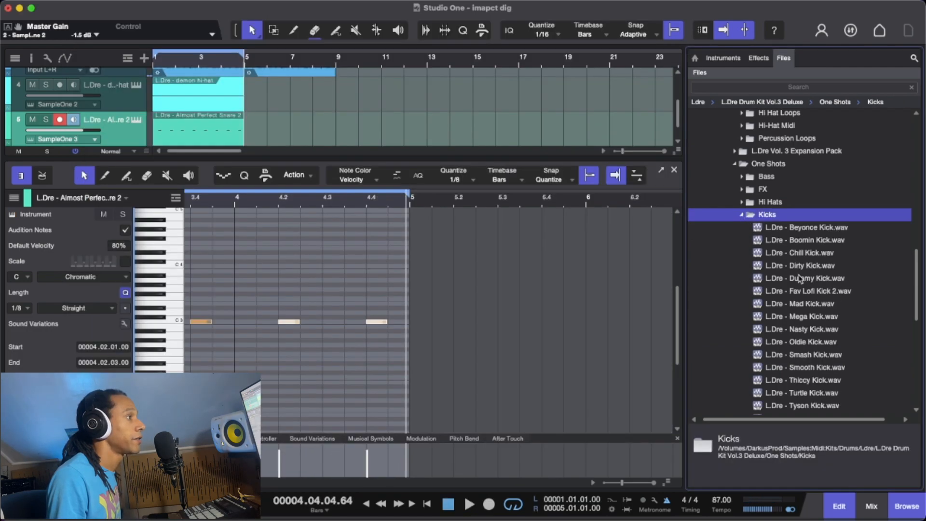
Step: Send L.Dre - Fav Lofi Kick 2 from the Kicks folder to a new SampleOne and audition it on C3
{"action": "left_click", "coordinate": [806, 292]}
{"action": "right_click", "coordinate": [805, 294]}
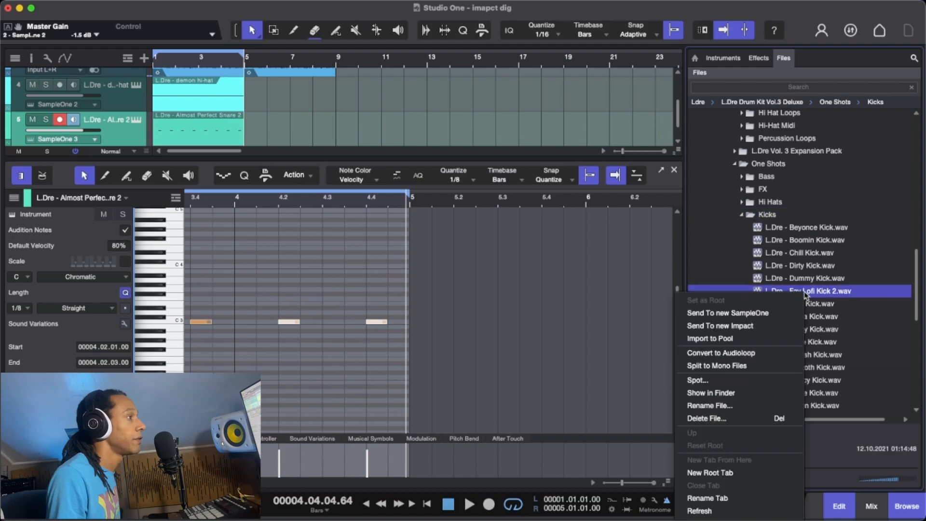
{"action": "left_click", "coordinate": [761, 314]}
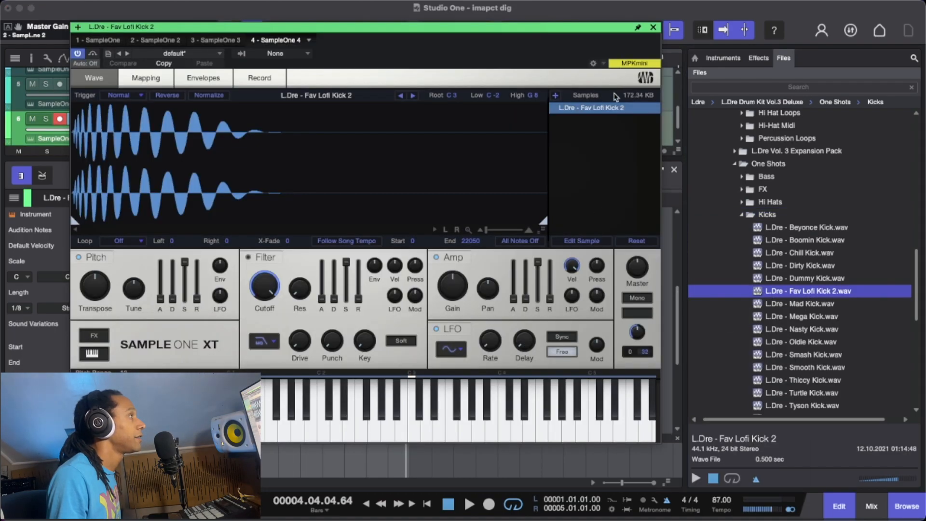
{"action": "left_click", "coordinate": [409, 439]}
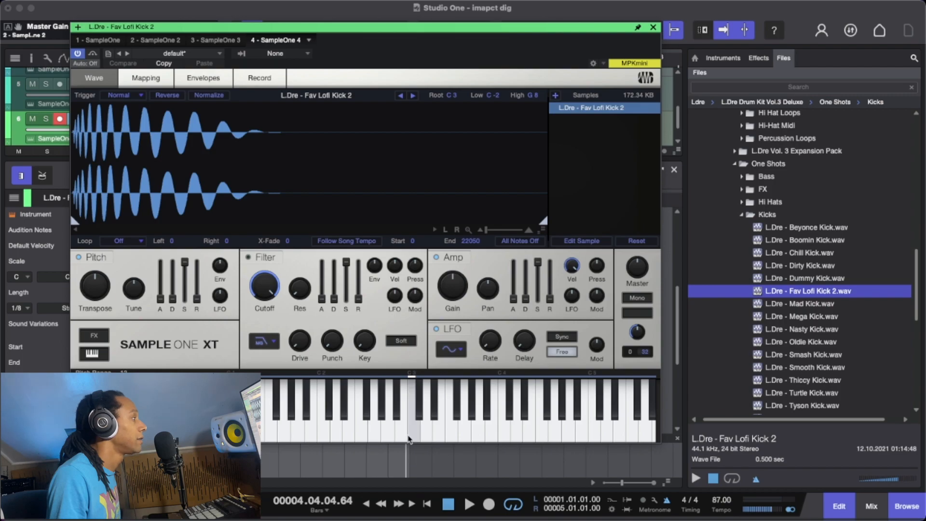
{"action": "left_click", "coordinate": [412, 437]}
{"action": "left_click", "coordinate": [412, 436]}
{"action": "left_click", "coordinate": [412, 437]}
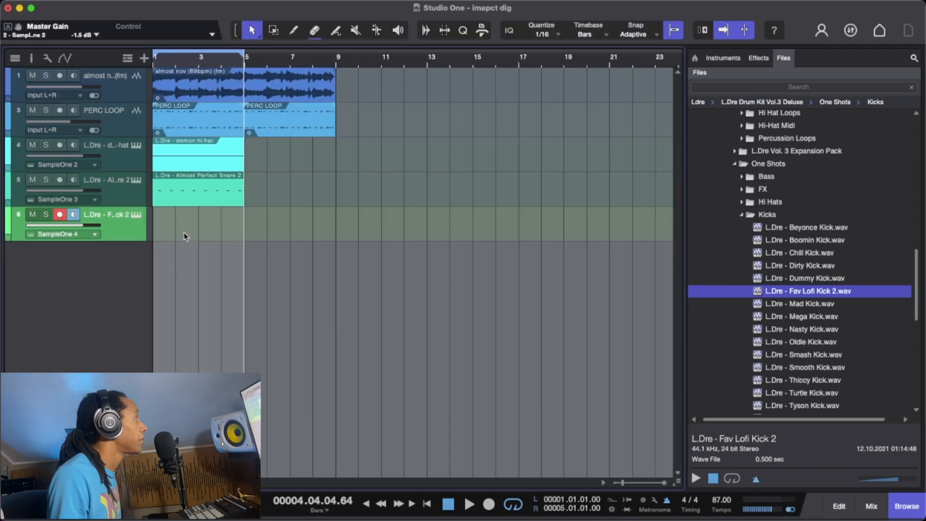
Step: Create a four-bar kick part from bar 1, open it for note editing, and set the editor's quantize to 1/16
{"action": "double_click", "coordinate": [184, 237]}
{"action": "double_click", "coordinate": [183, 236]}
{"action": "left_click", "coordinate": [473, 182]}
{"action": "left_click", "coordinate": [552, 202]}
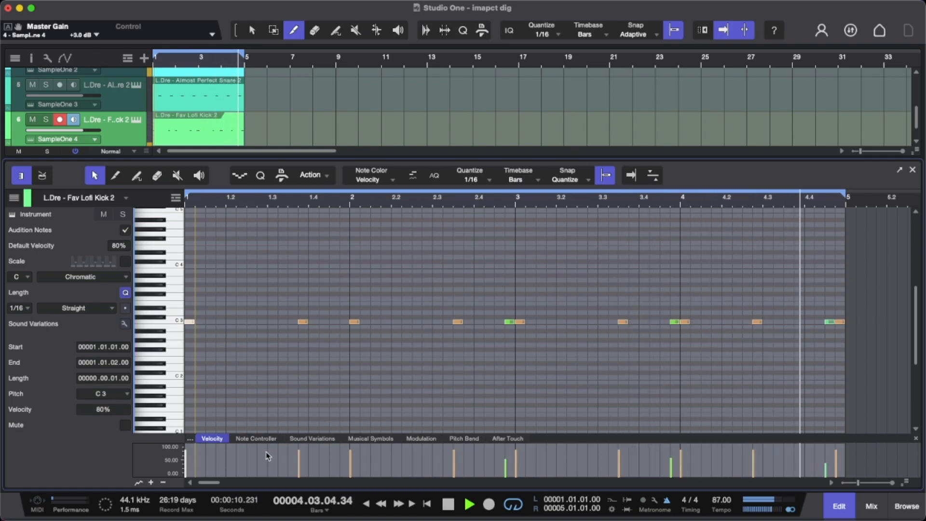
Step: Stop playback, close the kick part's note editor, and open the almost nov (89bpm) sample event for audio editing
{"action": "key", "text": "space"}
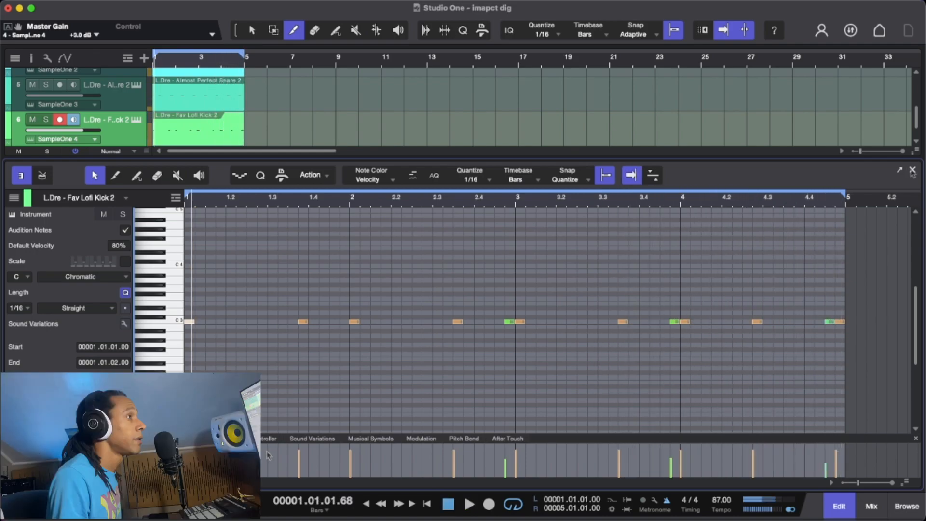
{"action": "key", "text": "F2"}
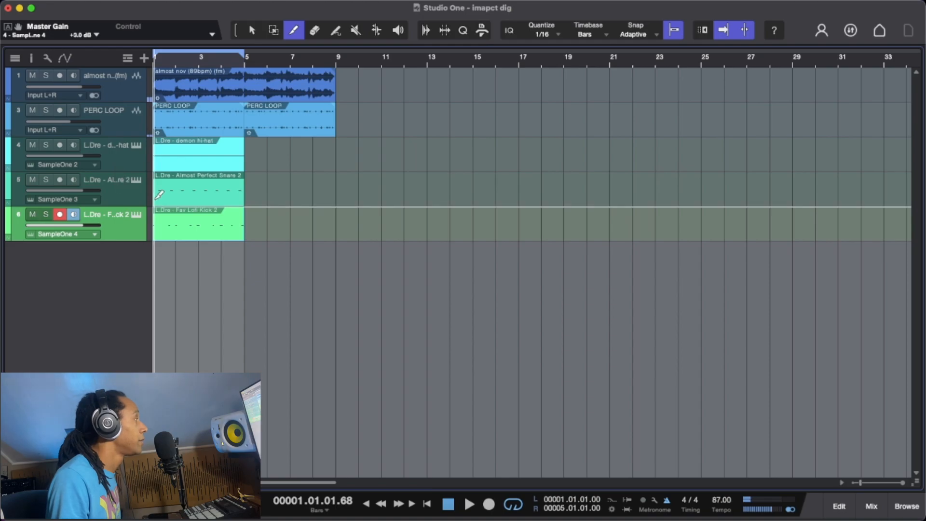
{"action": "key", "text": "1"}
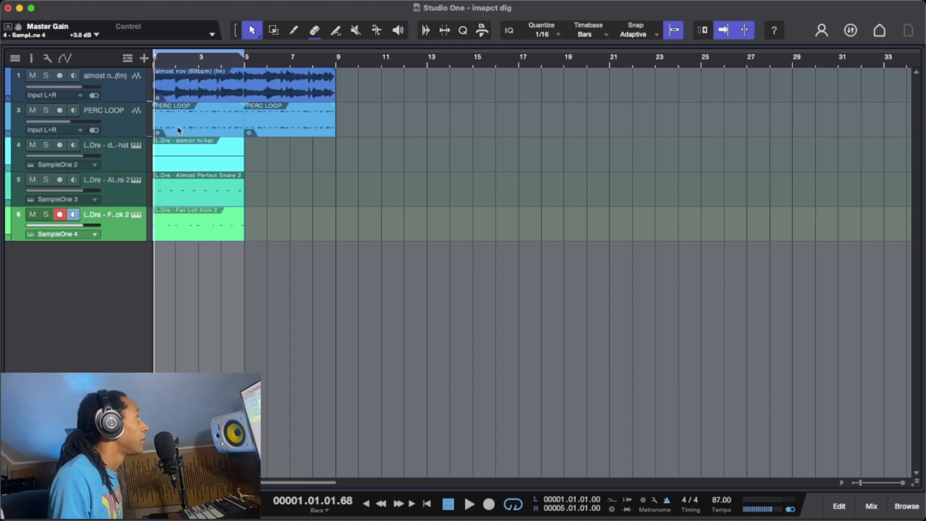
{"action": "left_click", "coordinate": [186, 85]}
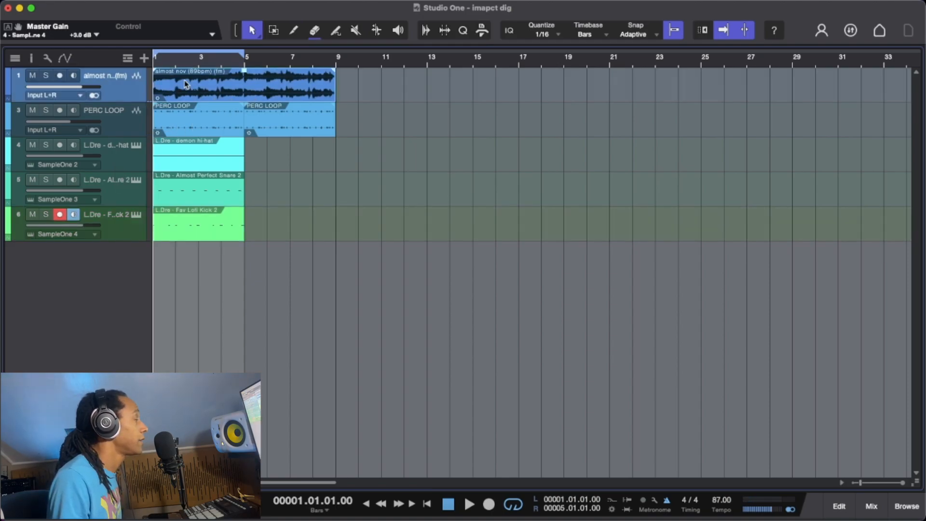
{"action": "double_click", "coordinate": [185, 84]}
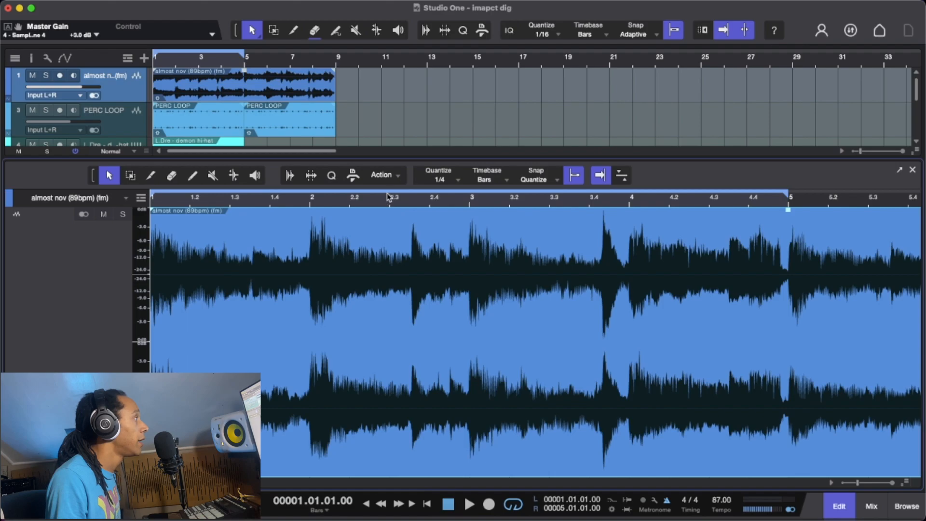
Step: Show the macro toolbar in the audio editor and split the almost nov event at the 1/4 grid
{"action": "left_click", "coordinate": [355, 178]}
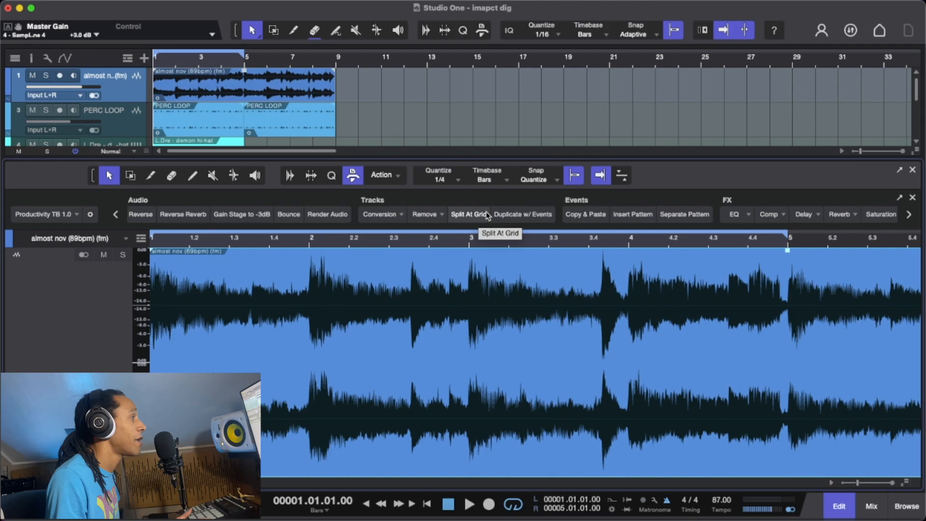
{"action": "right_click", "coordinate": [475, 306]}
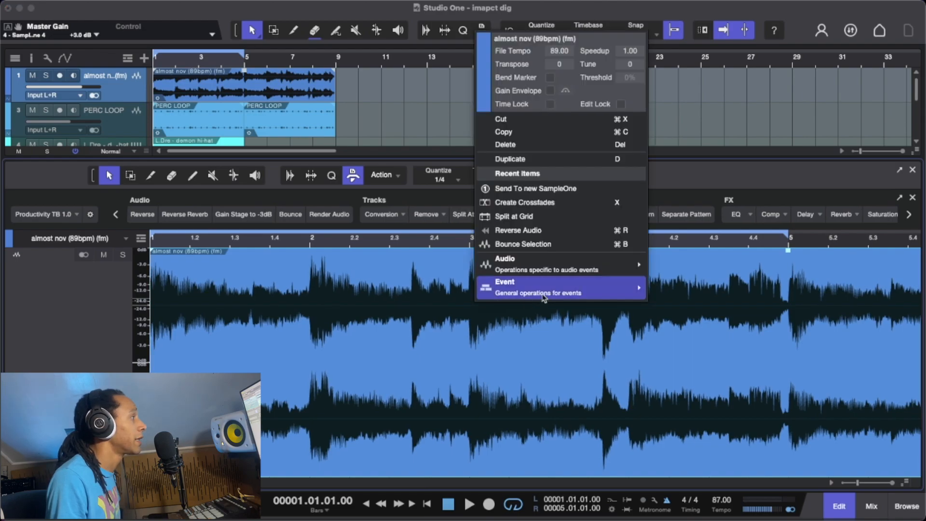
{"action": "mouse_move", "coordinate": [571, 264]}
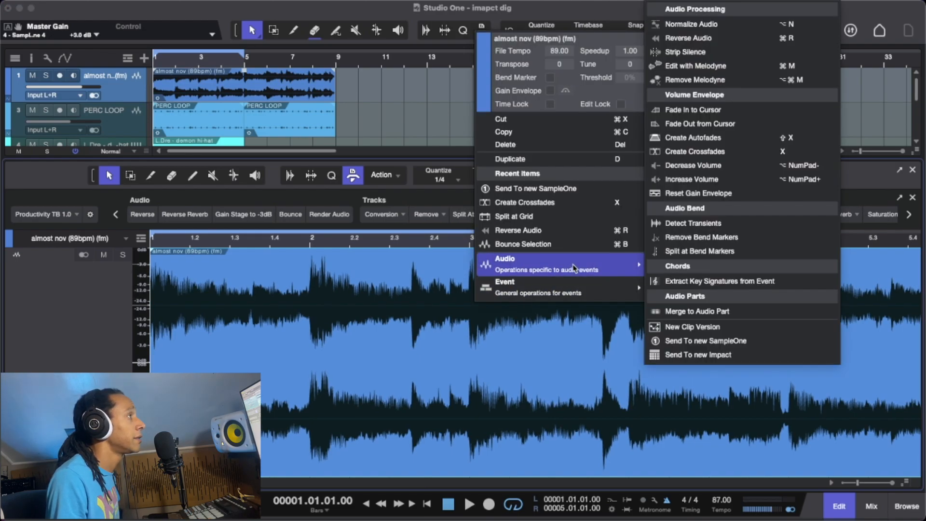
{"action": "mouse_move", "coordinate": [589, 282]}
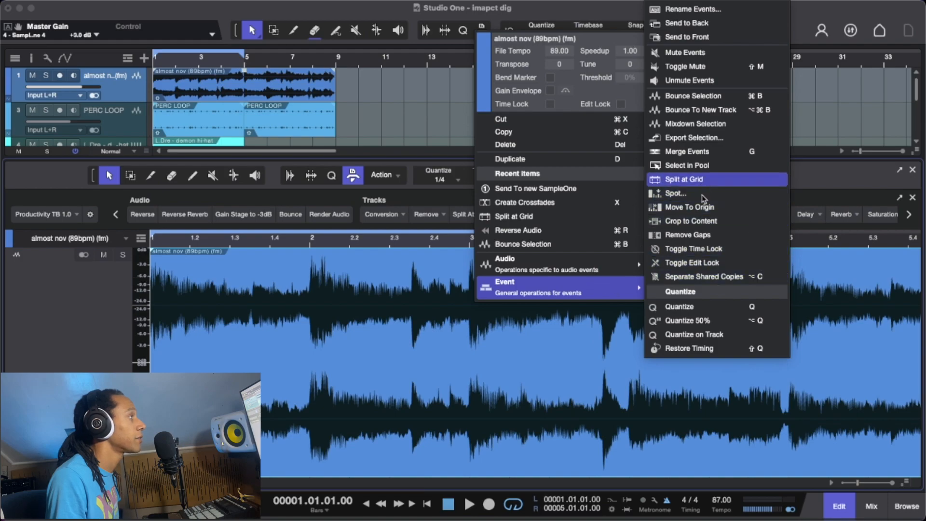
{"action": "left_click", "coordinate": [460, 207]}
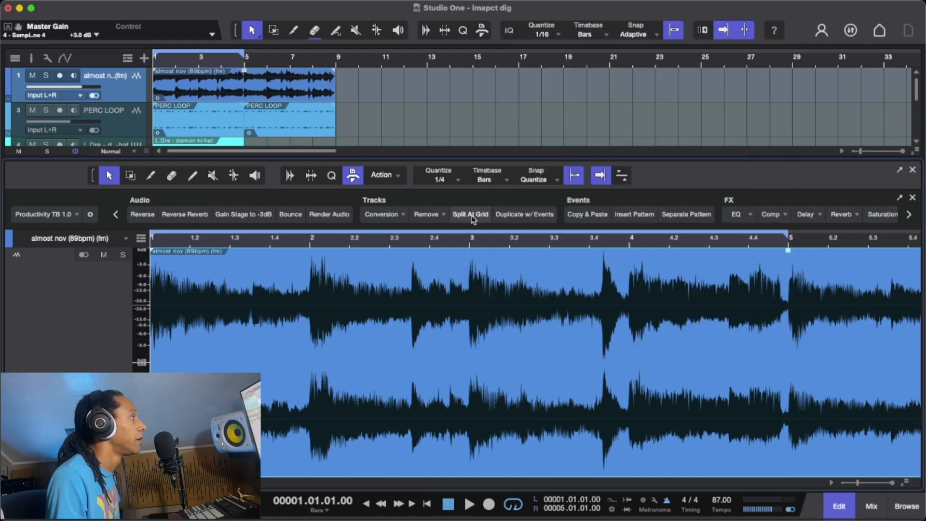
{"action": "left_click", "coordinate": [470, 214]}
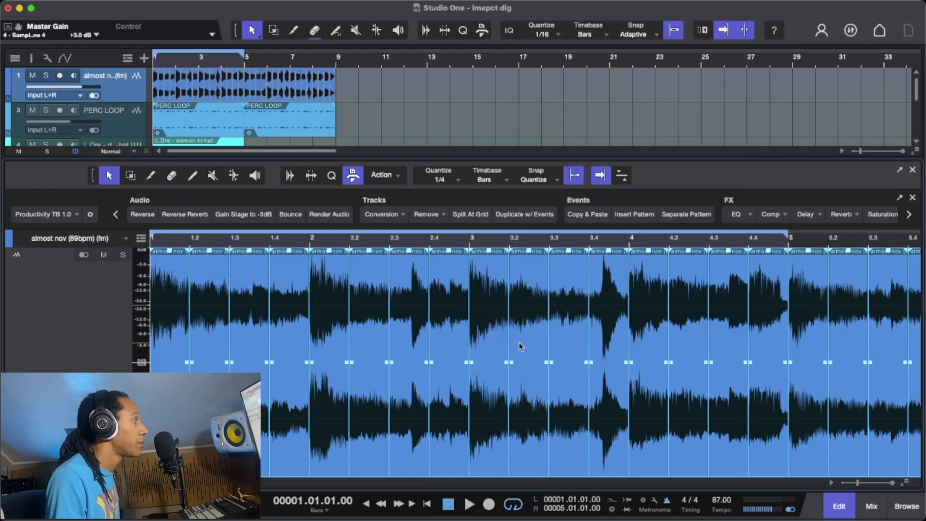
Step: Send the selected almost nov slices to a new Impact instrument
{"action": "right_click", "coordinate": [499, 339]}
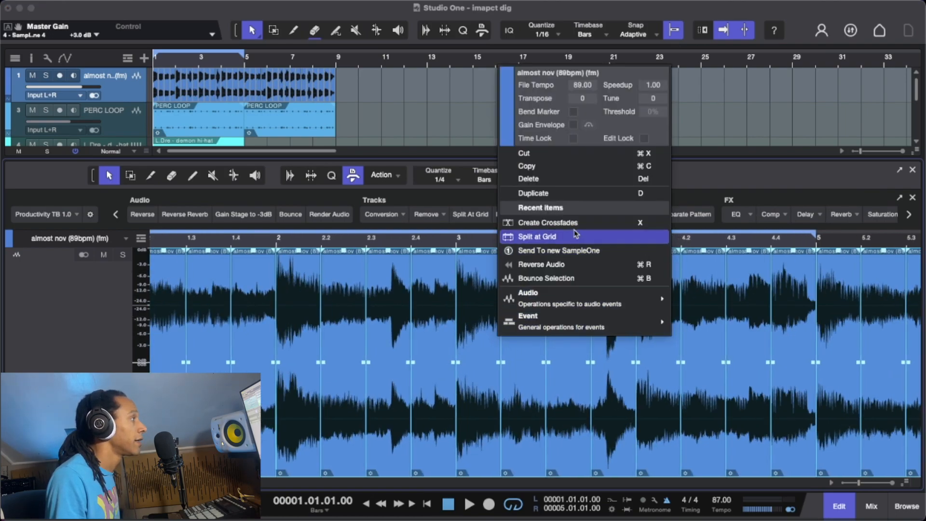
{"action": "mouse_move", "coordinate": [579, 317]}
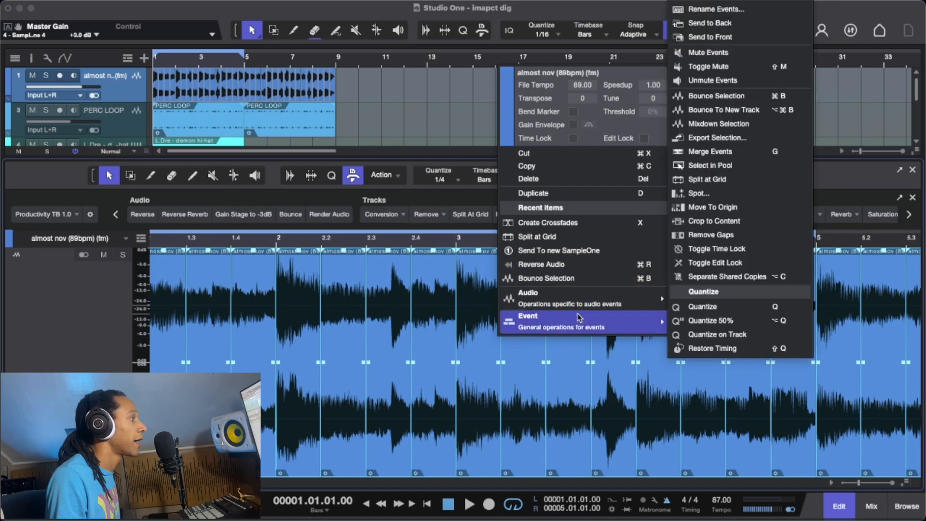
{"action": "mouse_move", "coordinate": [602, 303]}
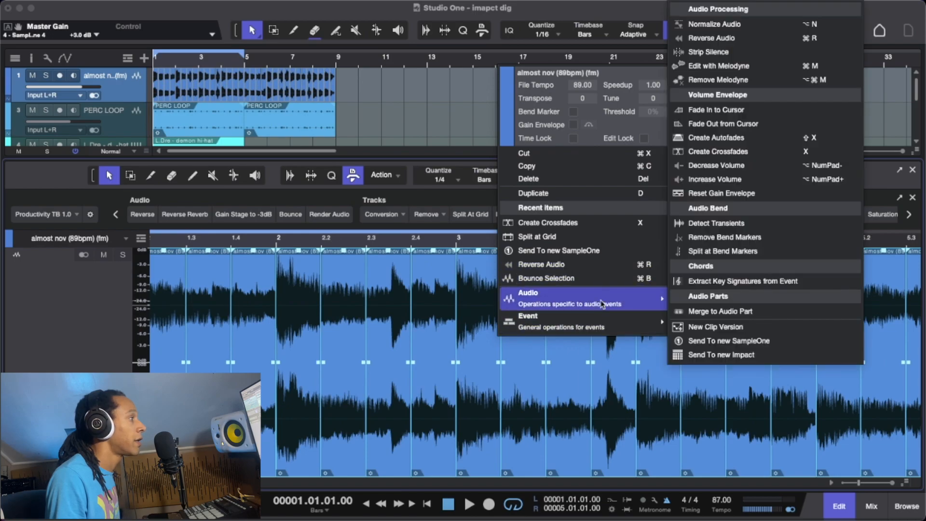
{"action": "left_click", "coordinate": [767, 354]}
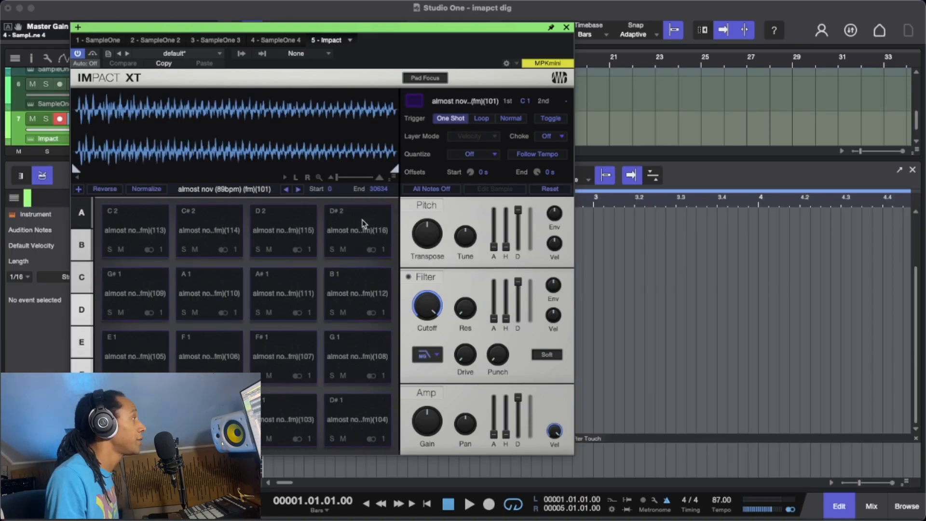
Step: Assign all pads of Impact XT's bank A to choke group 1
{"action": "key", "text": "super+a"}
{"action": "left_click", "coordinate": [550, 136]}
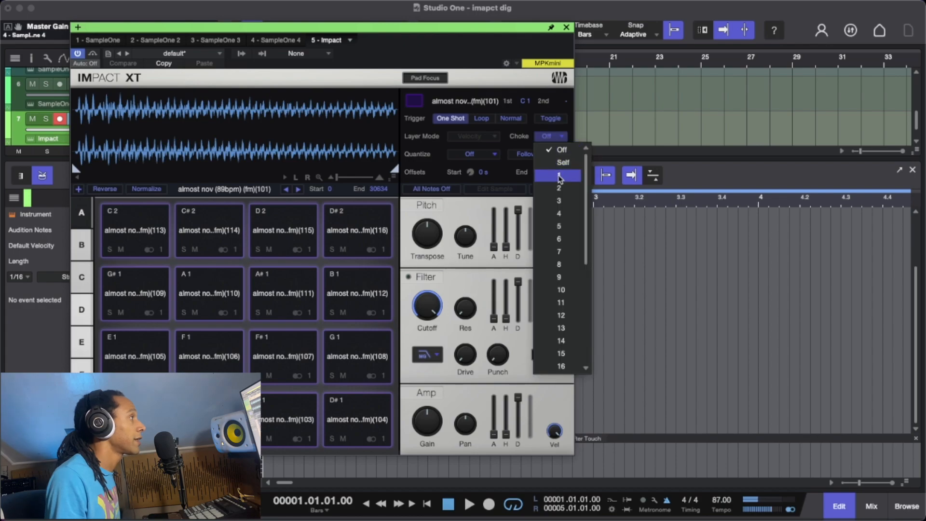
{"action": "left_click", "coordinate": [560, 176]}
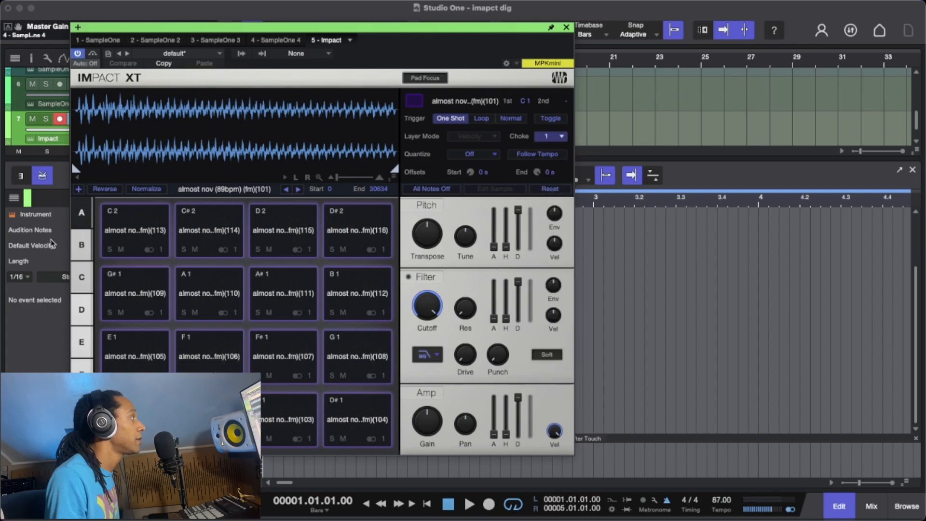
Step: Assign all pads of bank B to choke group 1 and return to bank A
{"action": "left_click", "coordinate": [81, 247]}
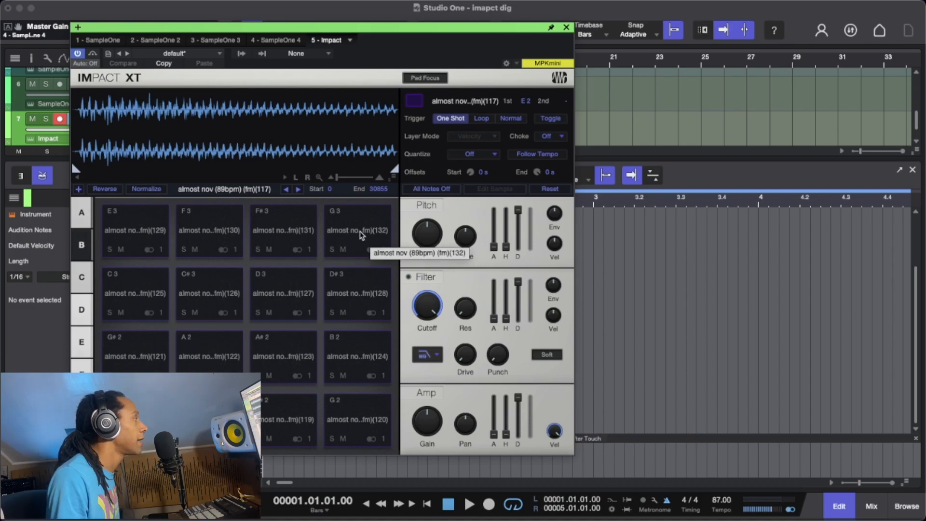
{"action": "left_click", "coordinate": [360, 231], "text": "shift"}
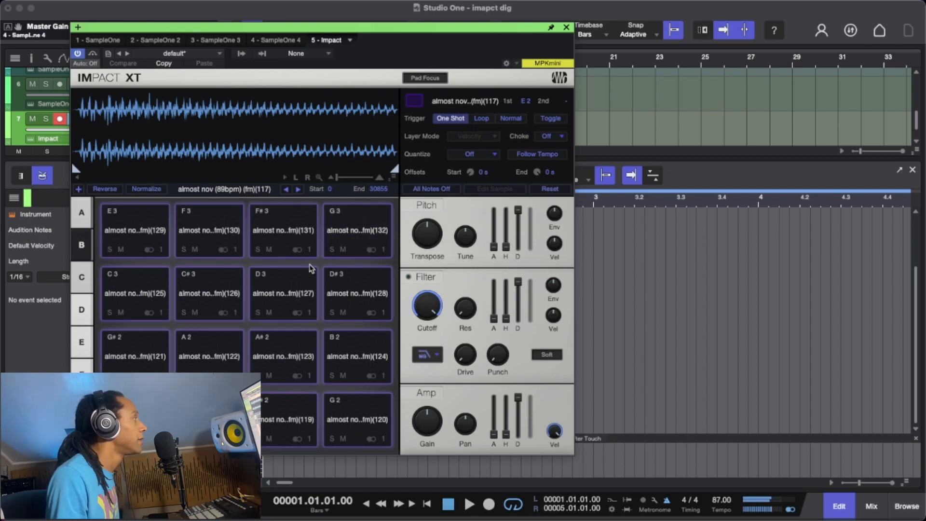
{"action": "left_click", "coordinate": [562, 138]}
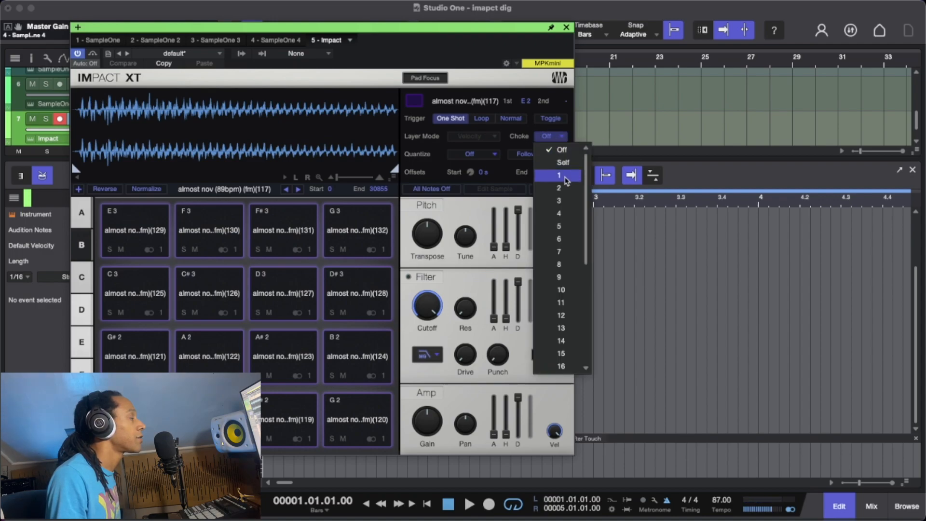
{"action": "left_click", "coordinate": [565, 176]}
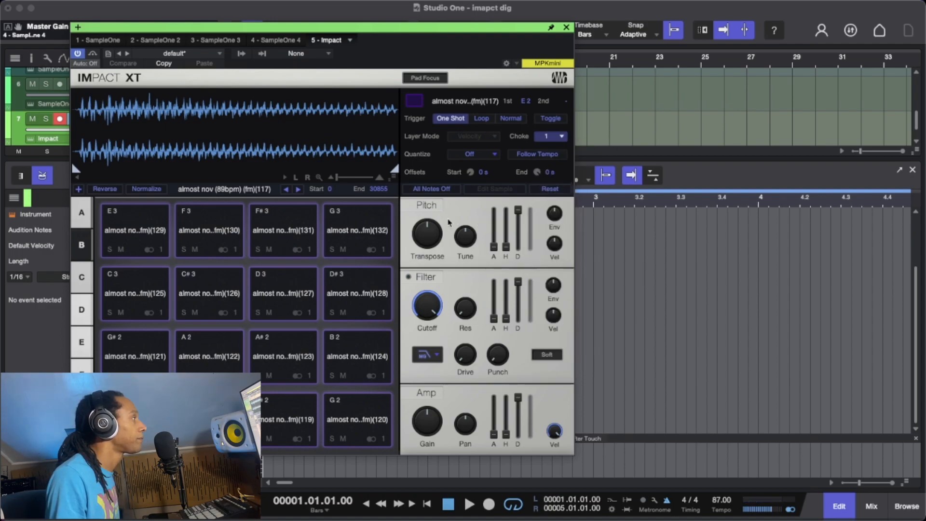
{"action": "left_click", "coordinate": [86, 216]}
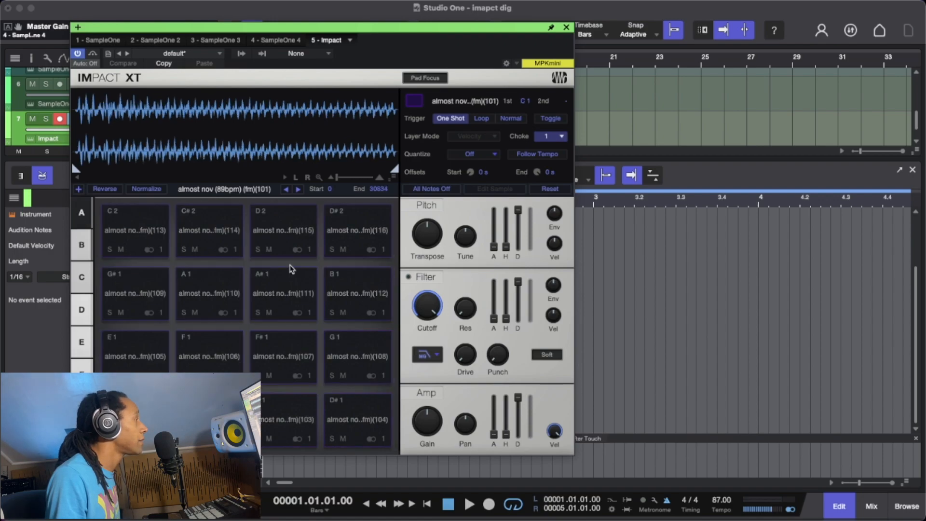